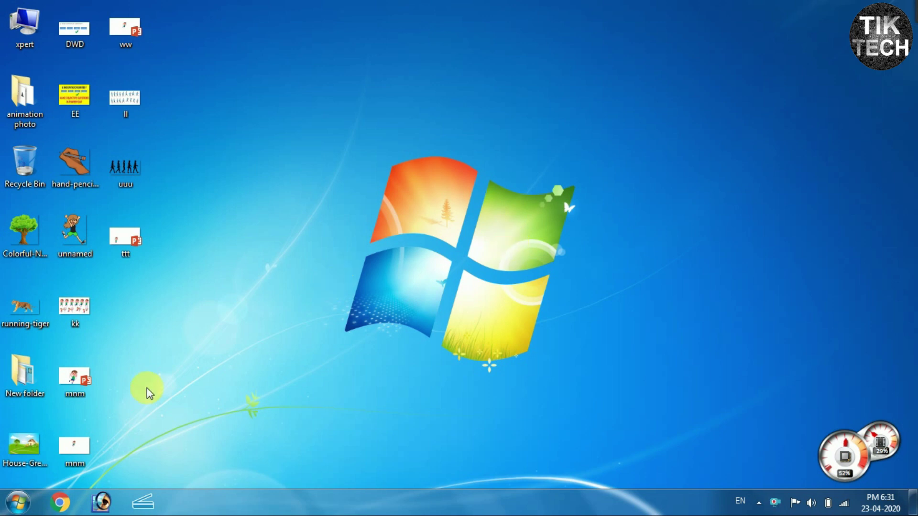
- Launch PowerPoint 2013 and start a new Blank Presentation
click(19, 499)
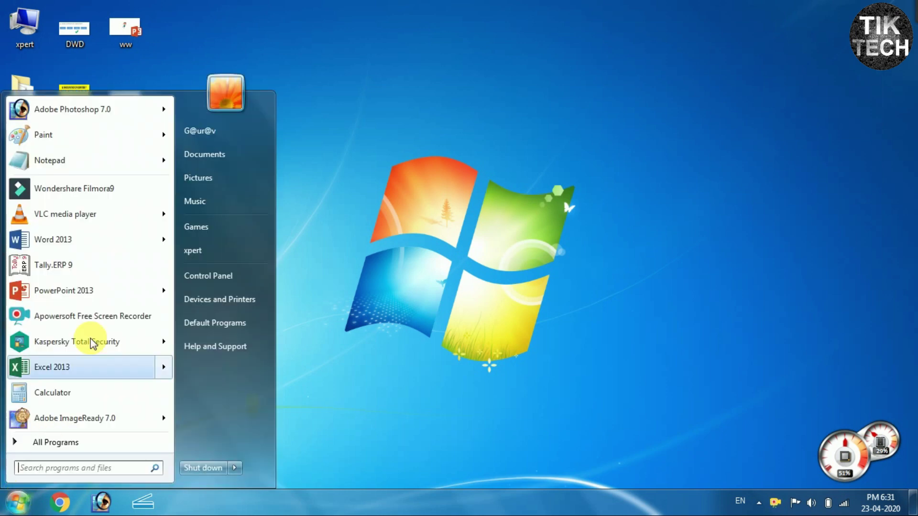
click(92, 298)
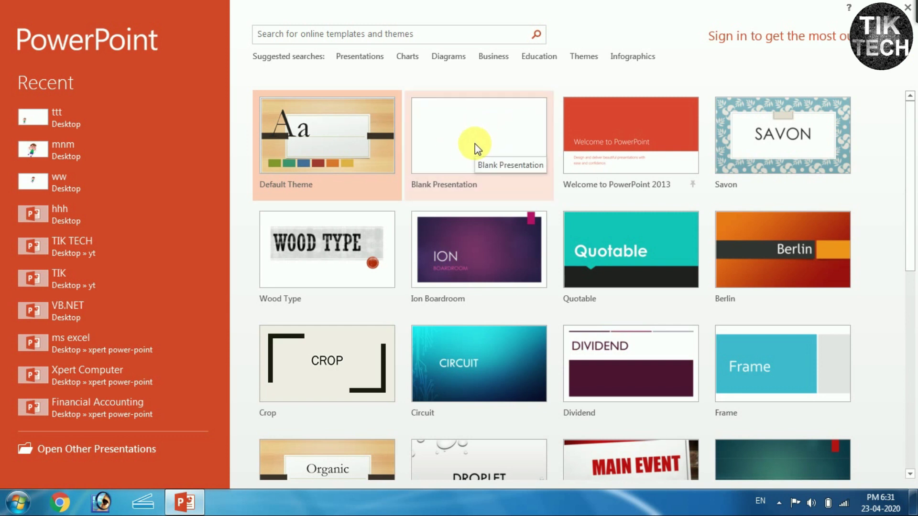
click(474, 144)
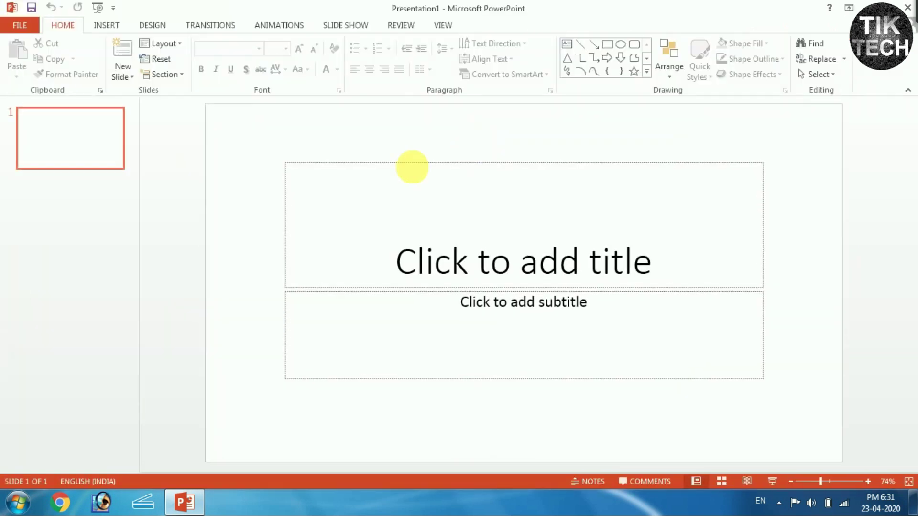
- Switch the first slide to the Blank layout with no placeholders
click(158, 45)
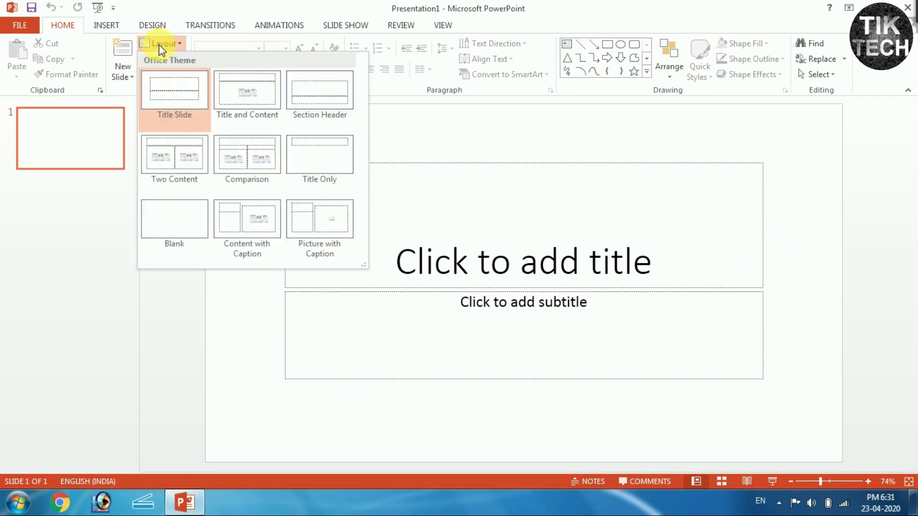
click(168, 233)
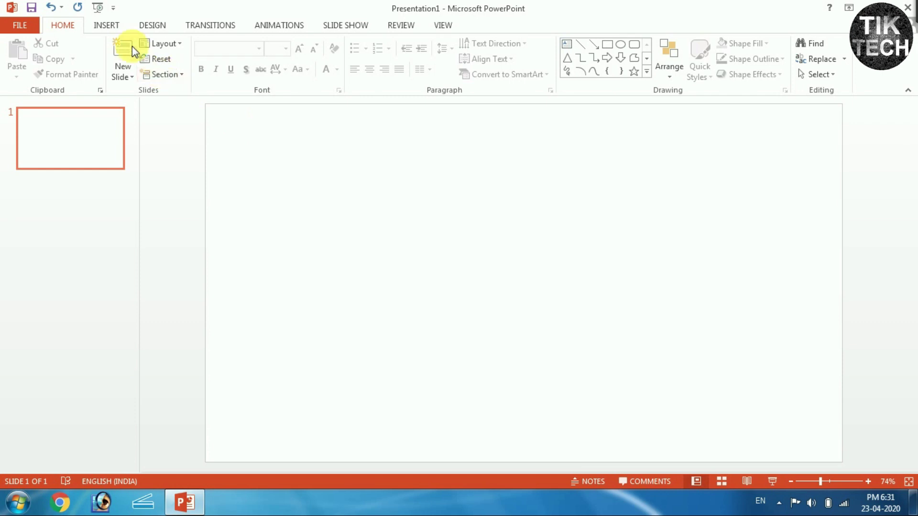
click(113, 28)
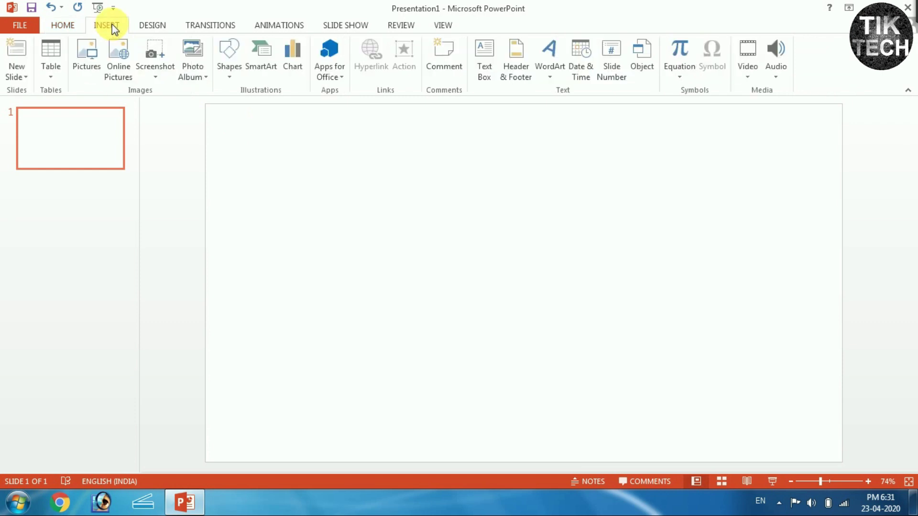
- Insert 6886903-animal-blur-wallpaper-hd from the Desktop's animation photo folder onto the slide
click(87, 56)
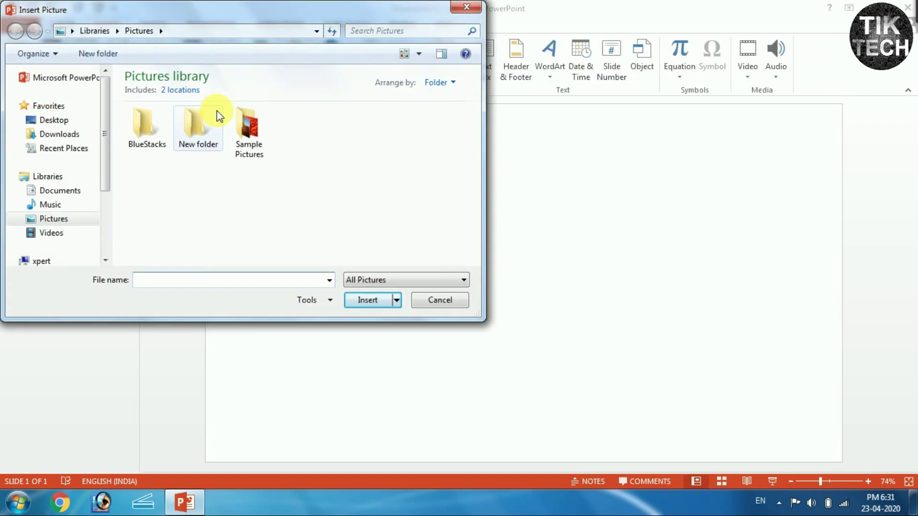
click(79, 123)
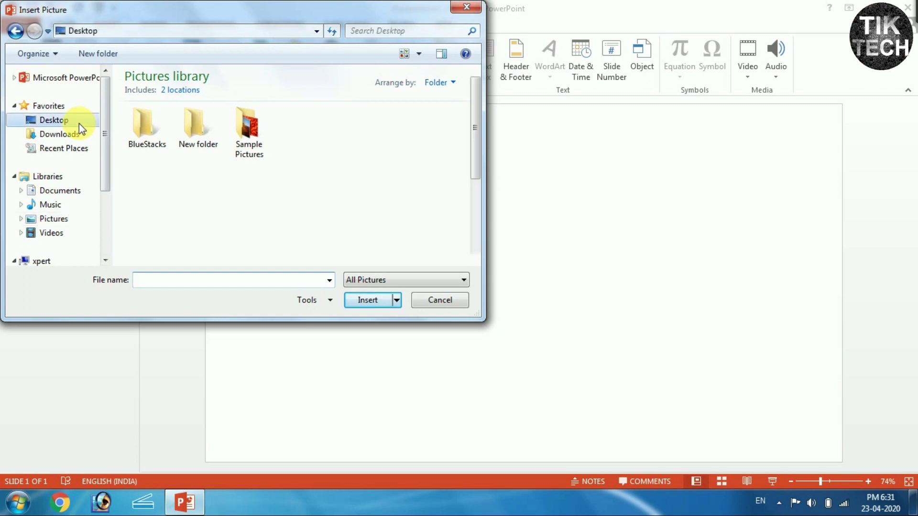
double_click(191, 164)
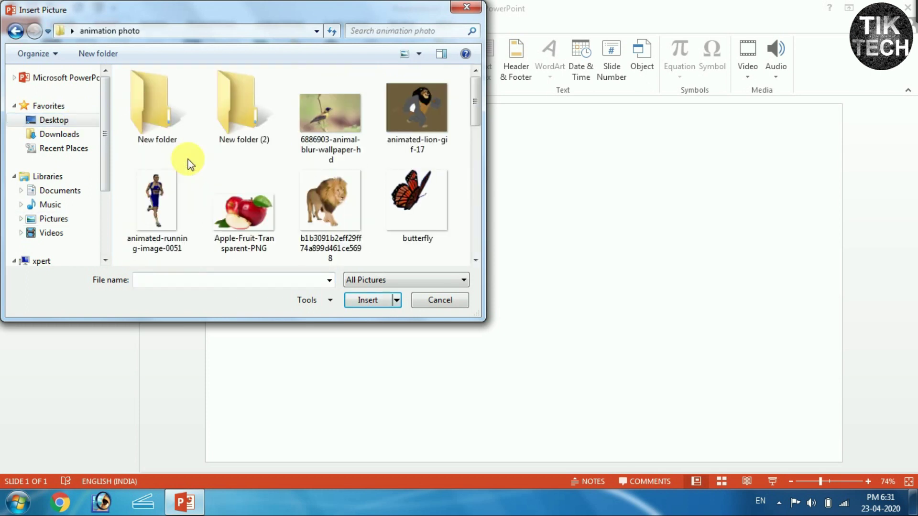
click(322, 115)
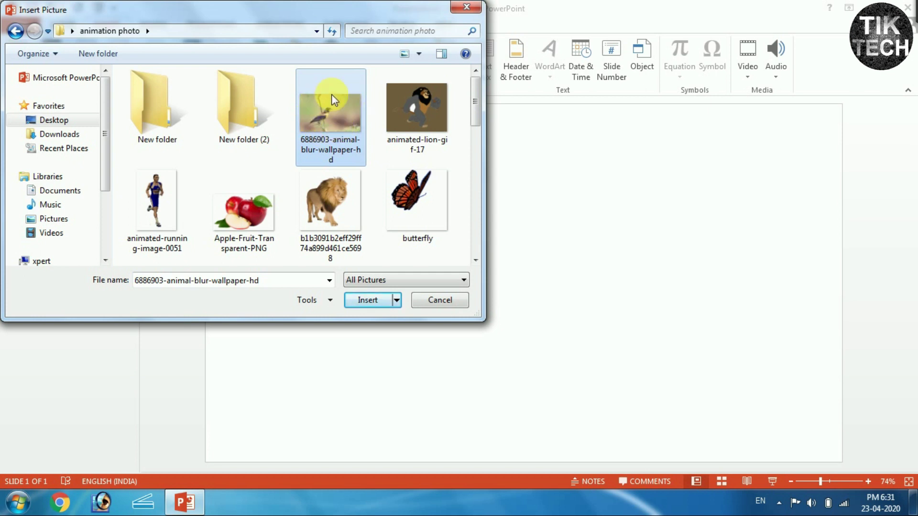
click(361, 299)
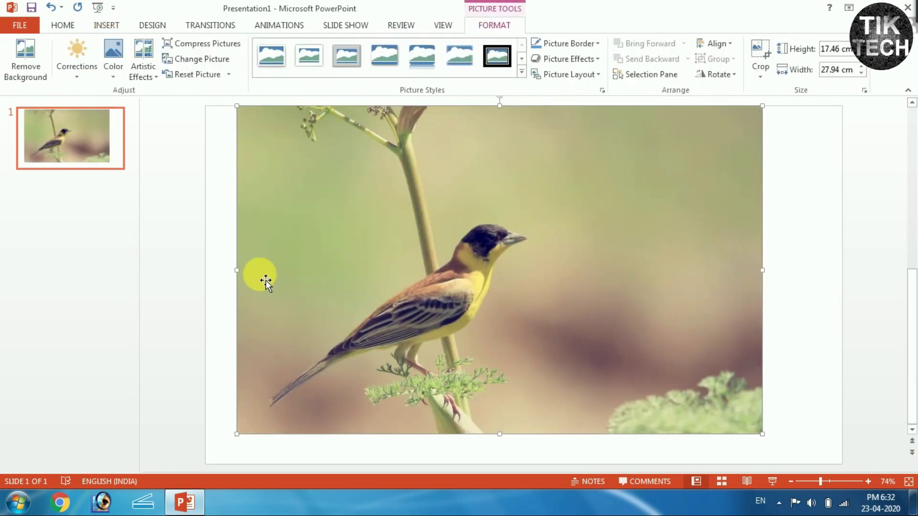
- Stretch the bird picture to fill the whole slide at 19.05 × 33.87 cm
mouse_move(244, 275)
mouse_down()
mouse_move(219, 287)
mouse_move(209, 276)
mouse_up()
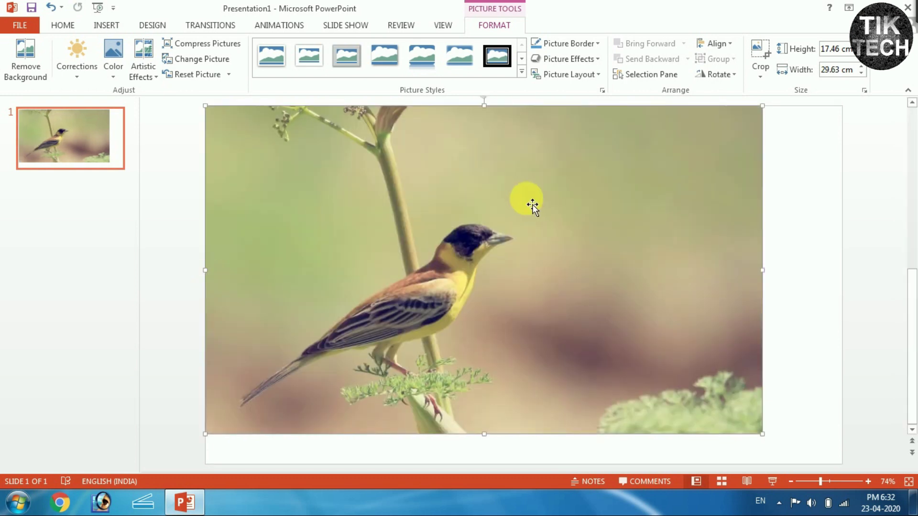
drag(762, 274, 839, 272)
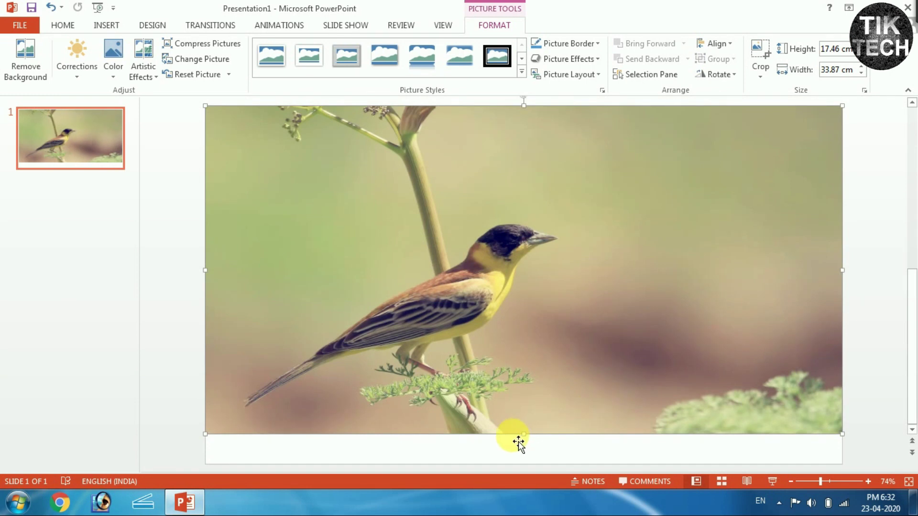
drag(526, 442, 526, 465)
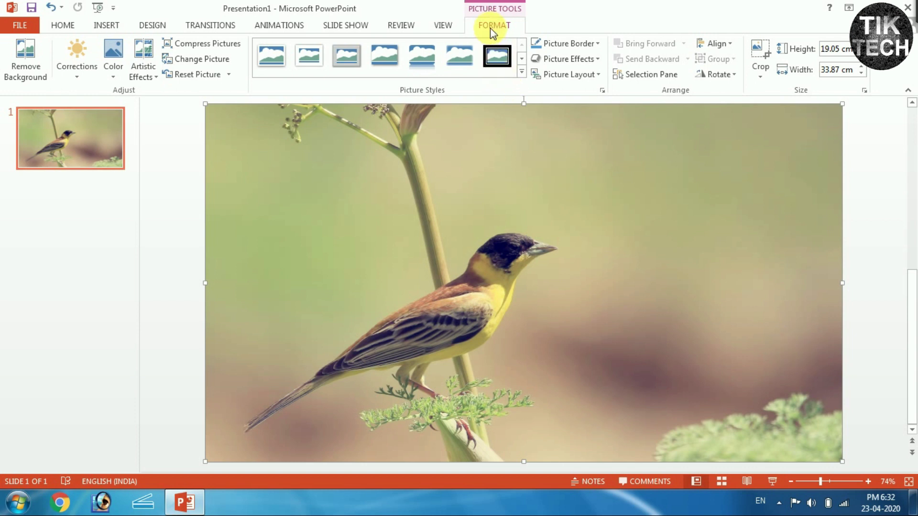
- Apply the Soft Edge Oval picture style to the bird photo
click(521, 71)
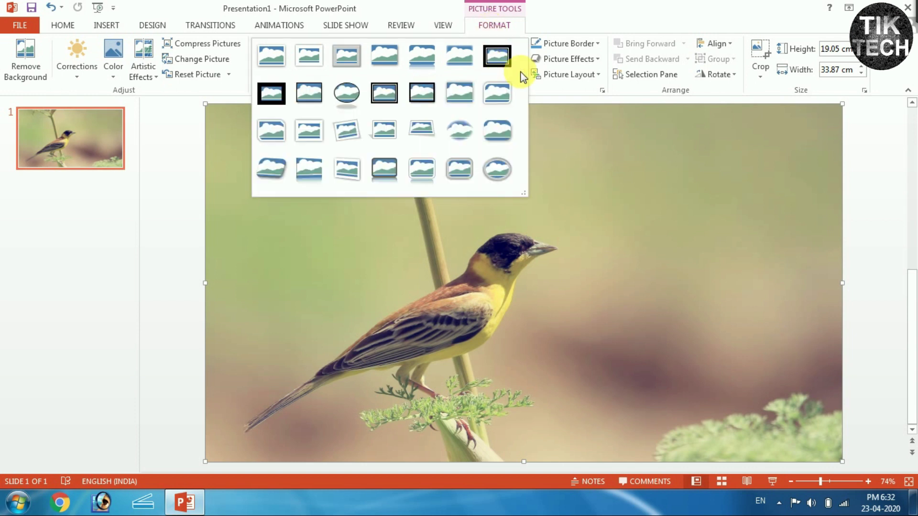
click(456, 136)
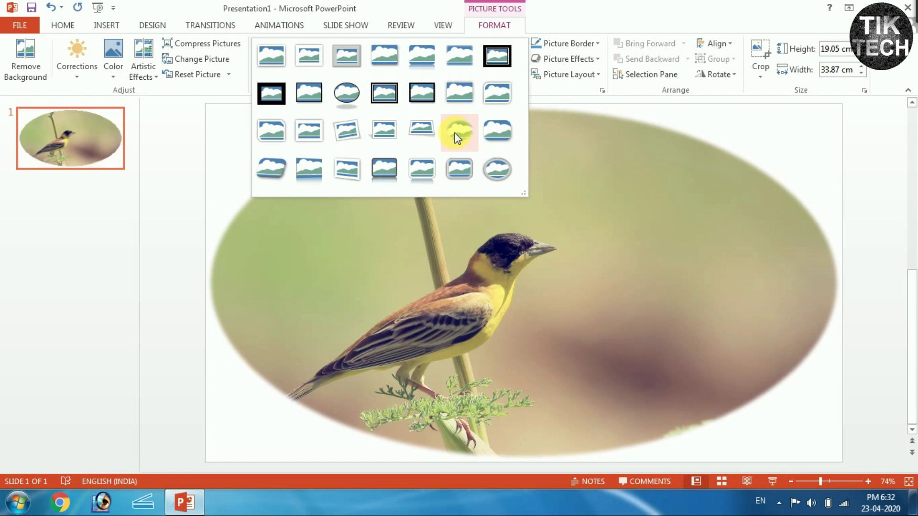
click(458, 131)
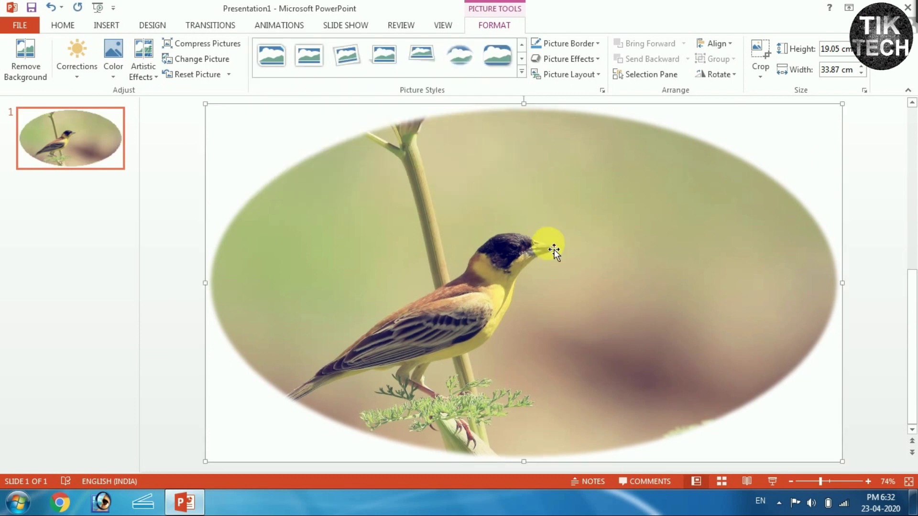
click(766, 50)
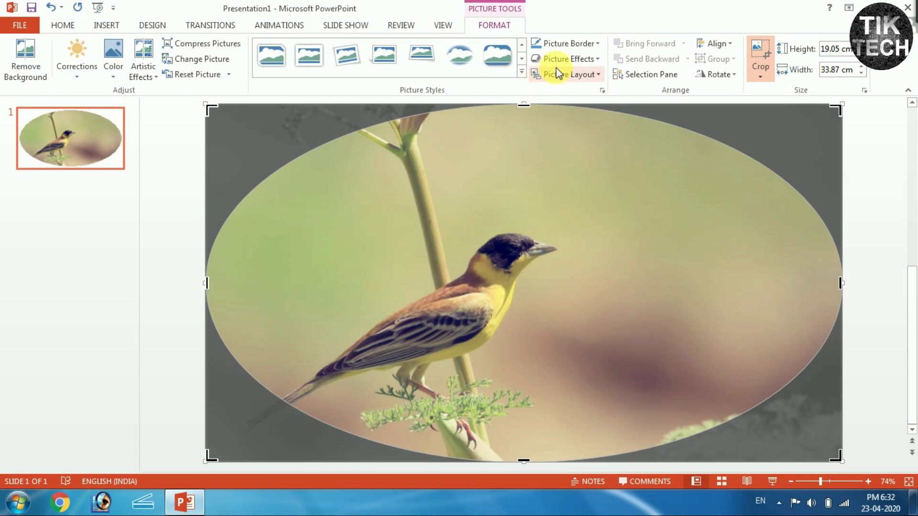
- Crop the oval photo from the top down to a 6.67 cm strip along the bottom
drag(524, 107, 539, 342)
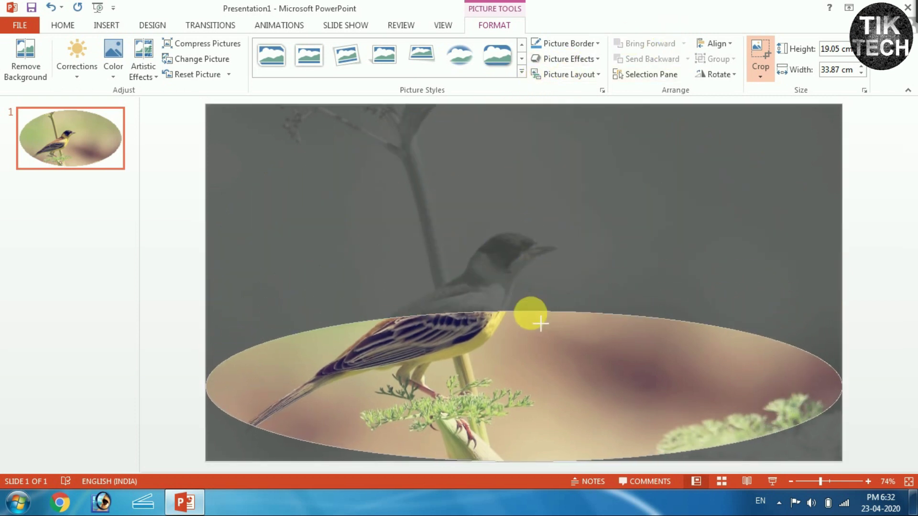
mouse_move(540, 343)
mouse_down()
mouse_move(539, 350)
mouse_move(536, 340)
mouse_up()
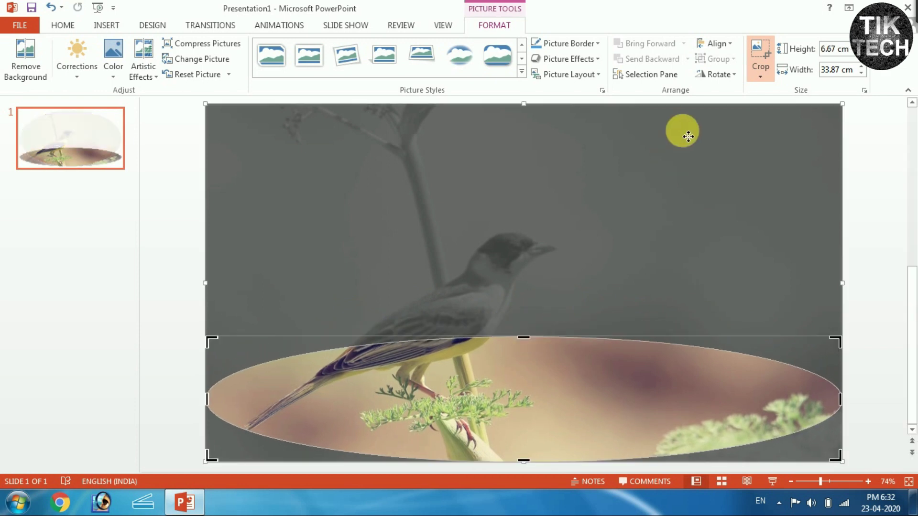
click(761, 50)
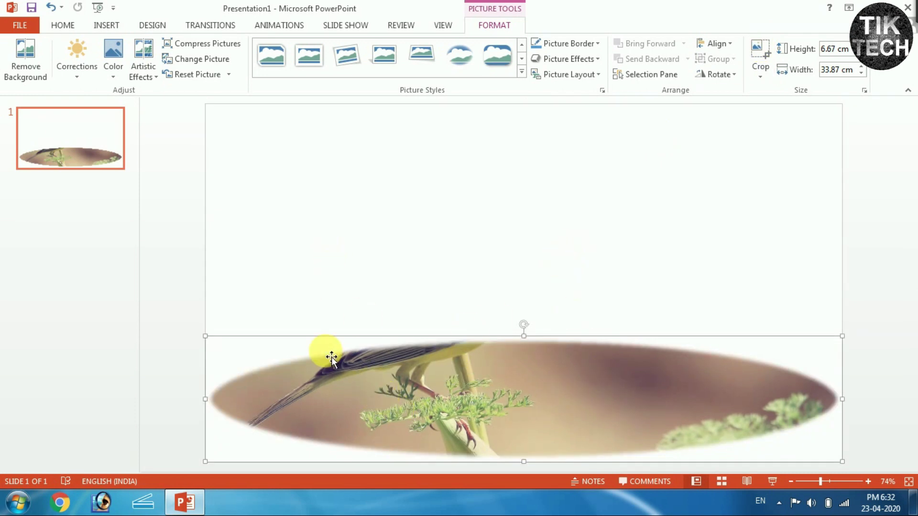
- Insert a second copy of the bird wallpaper image onto the slide
click(108, 27)
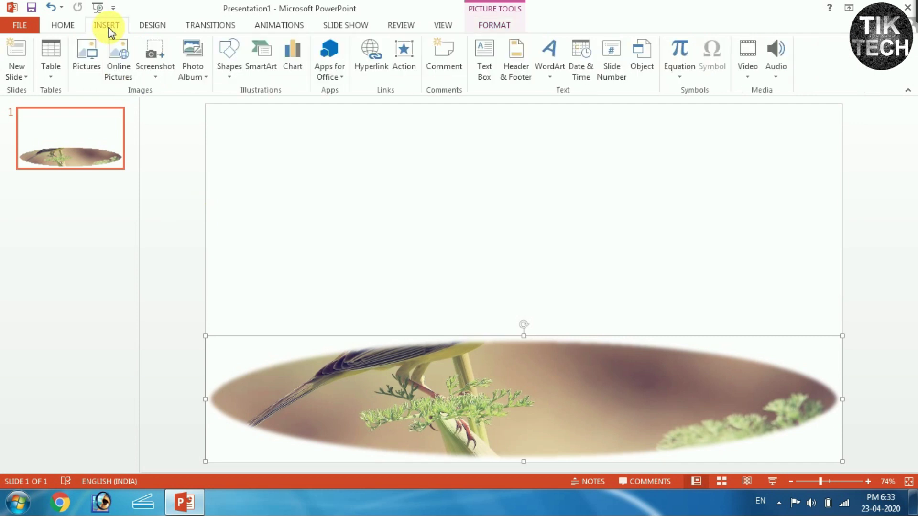
click(95, 56)
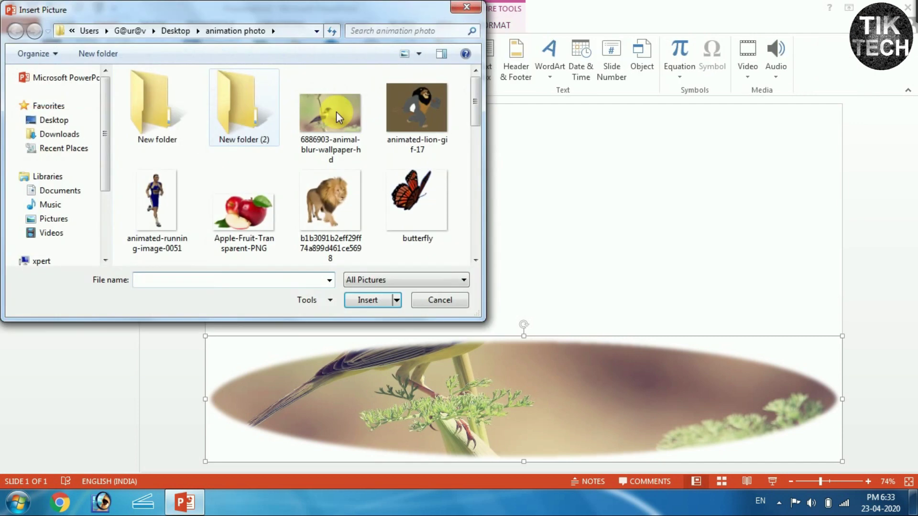
click(333, 142)
click(365, 302)
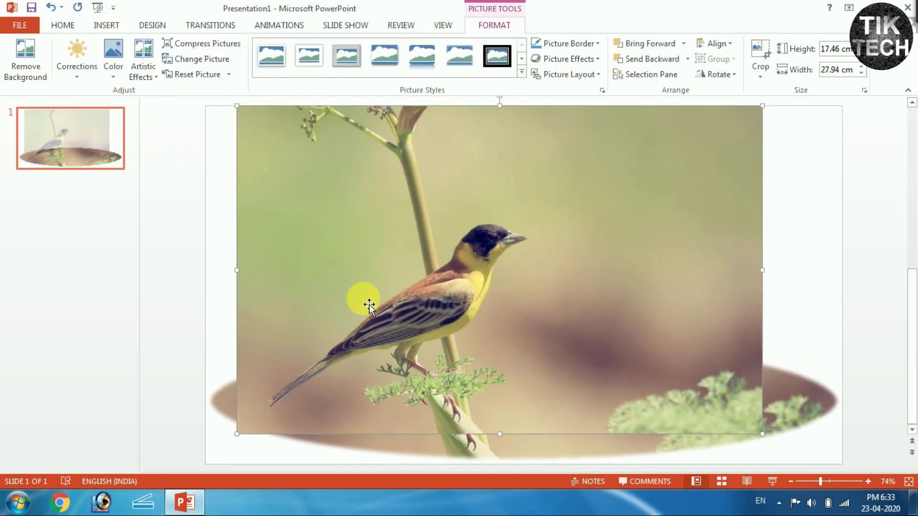
- Stretch the new bird picture to cover the whole slide at 19.05 × 33.87 cm
drag(248, 285, 218, 282)
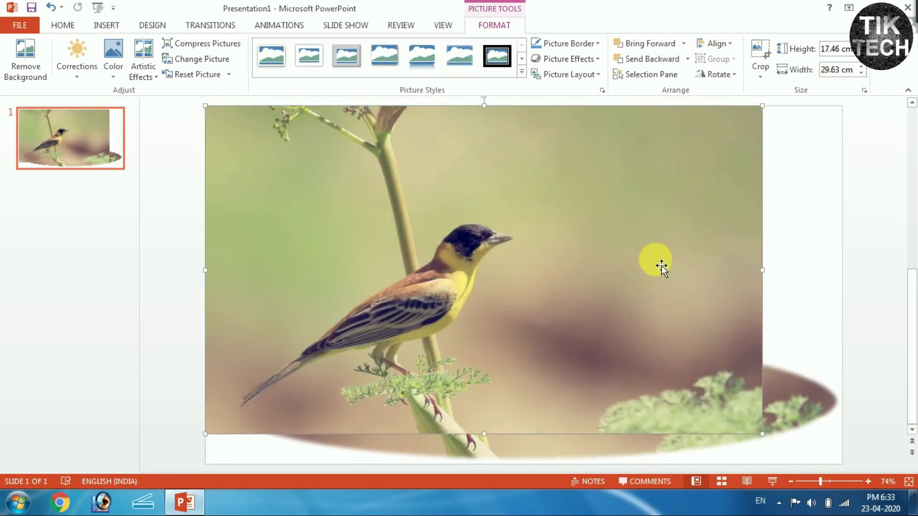
drag(770, 274, 838, 273)
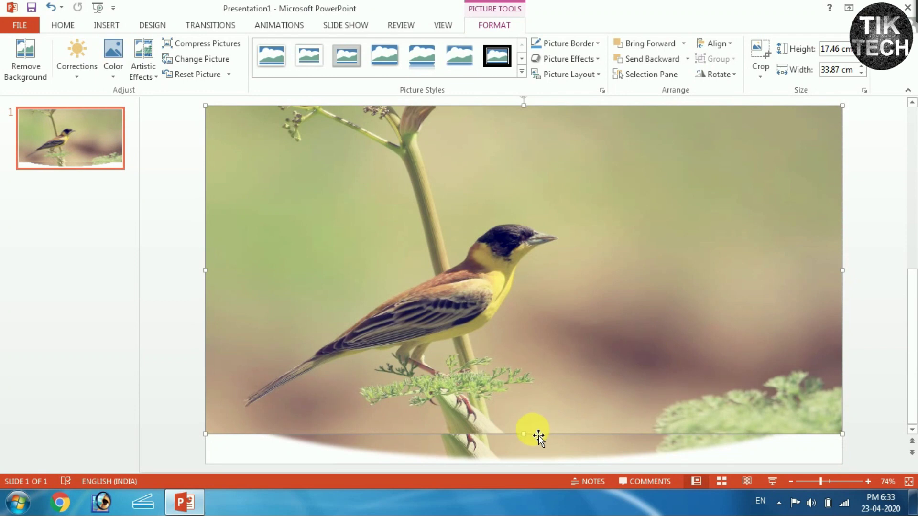
drag(527, 434, 527, 467)
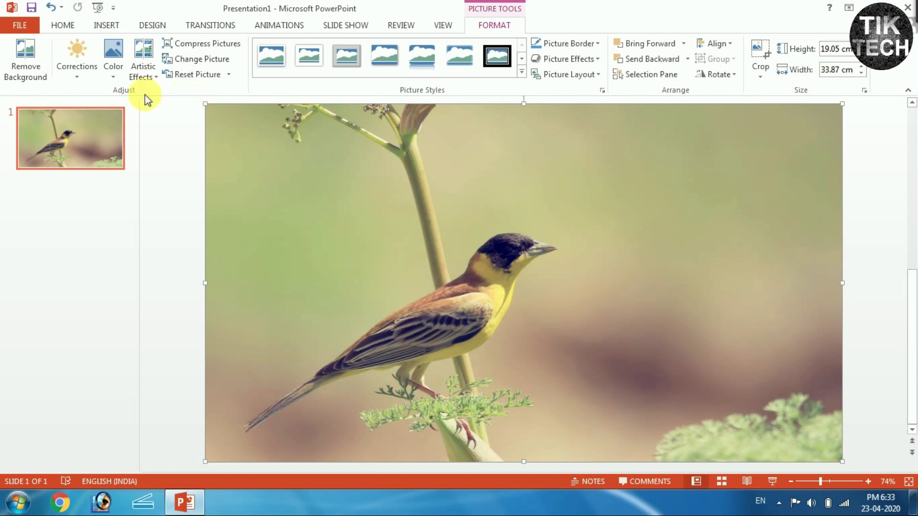
- Start Remove Background on the full-slide bird and enlarge the kept region toward the lower left
click(25, 69)
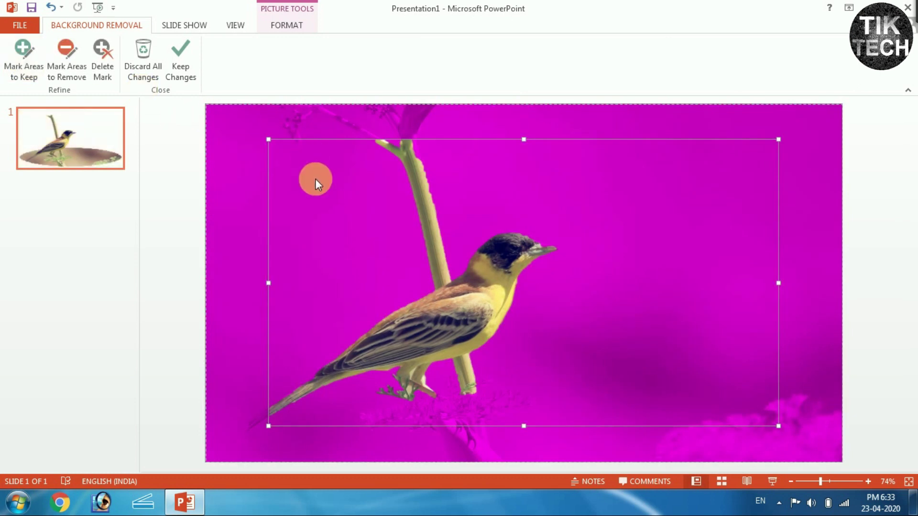
drag(268, 426, 239, 459)
click(348, 337)
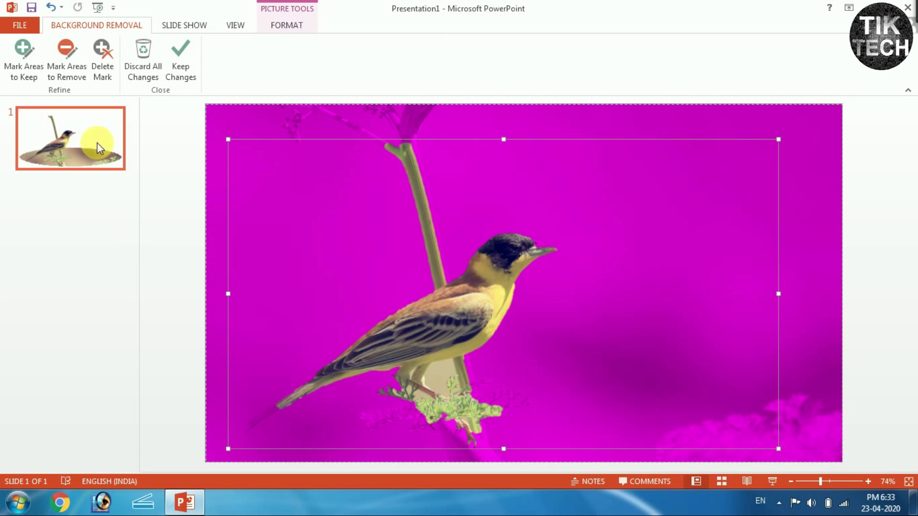
- Mark the bird's tail and beak as areas to keep
click(27, 69)
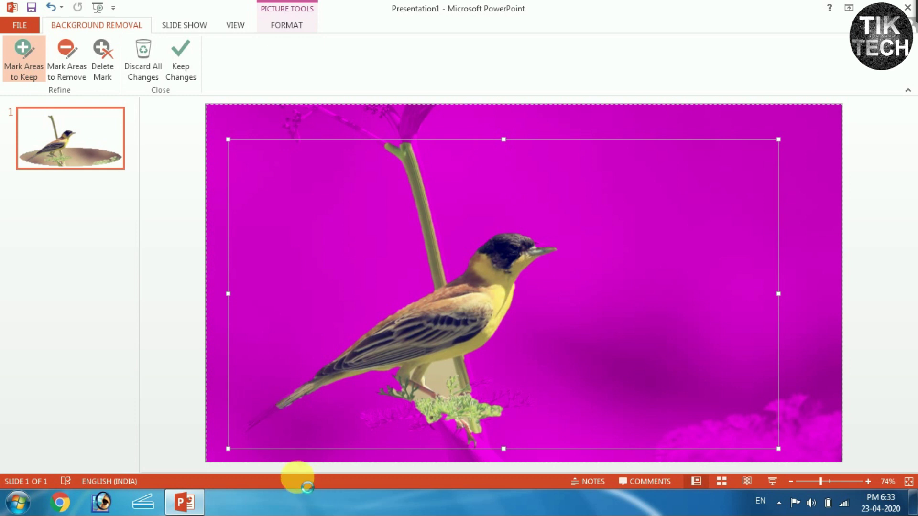
mouse_move(281, 442)
mouse_down()
mouse_move(252, 424)
mouse_move(258, 432)
mouse_up()
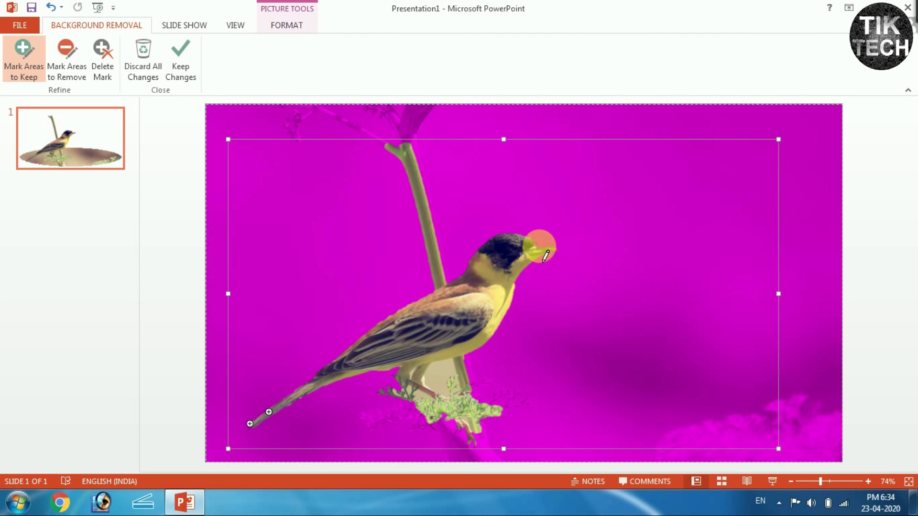
click(539, 247)
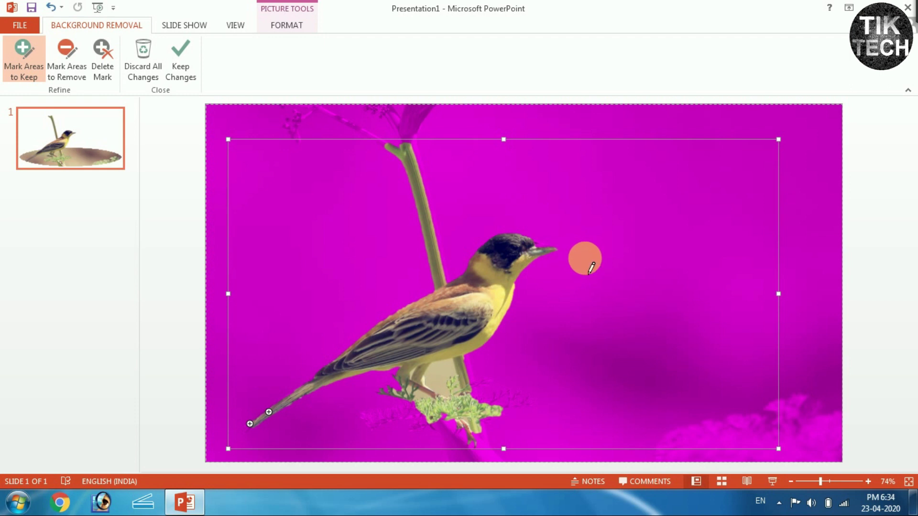
click(550, 258)
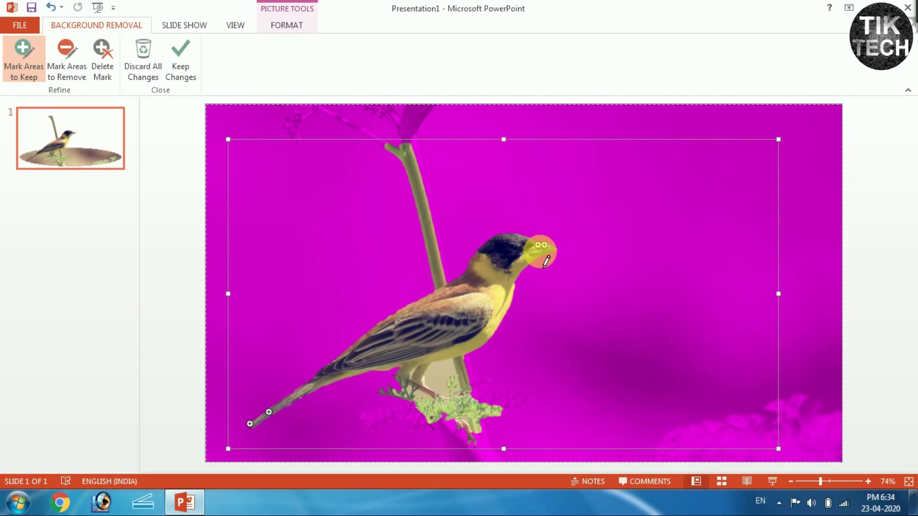
- Zoom in on the head and add keep marks along the beak, its tip and top
click(832, 481)
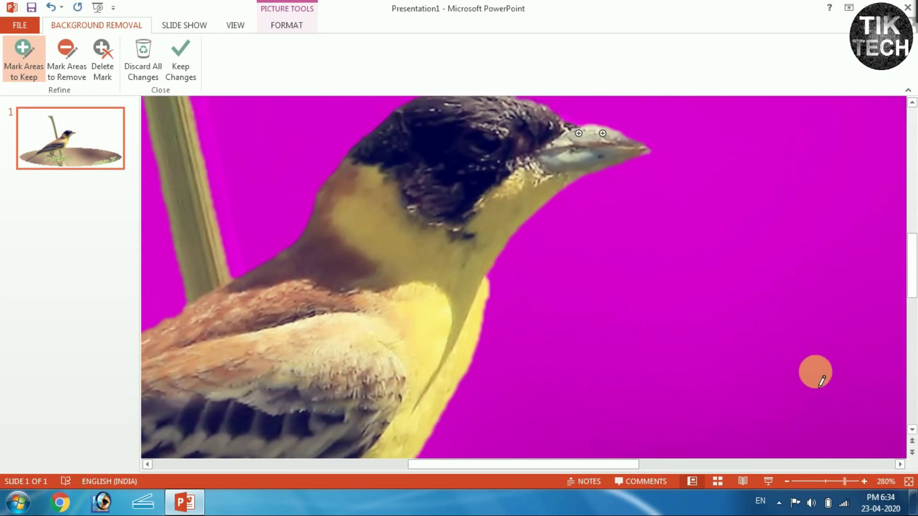
mouse_move(583, 136)
mouse_down()
mouse_move(567, 134)
mouse_move(588, 134)
mouse_up()
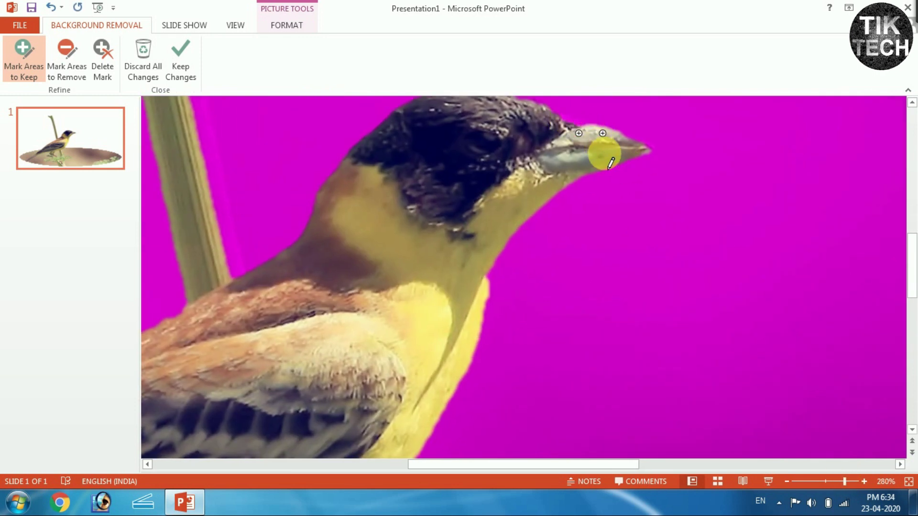
drag(621, 157, 636, 152)
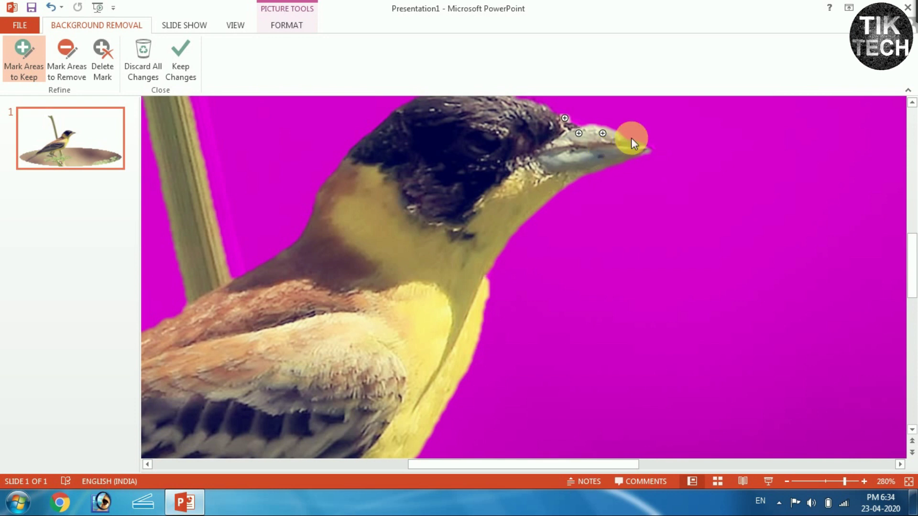
mouse_move(641, 149)
mouse_down()
mouse_move(670, 175)
mouse_move(617, 144)
mouse_up()
drag(577, 120, 581, 134)
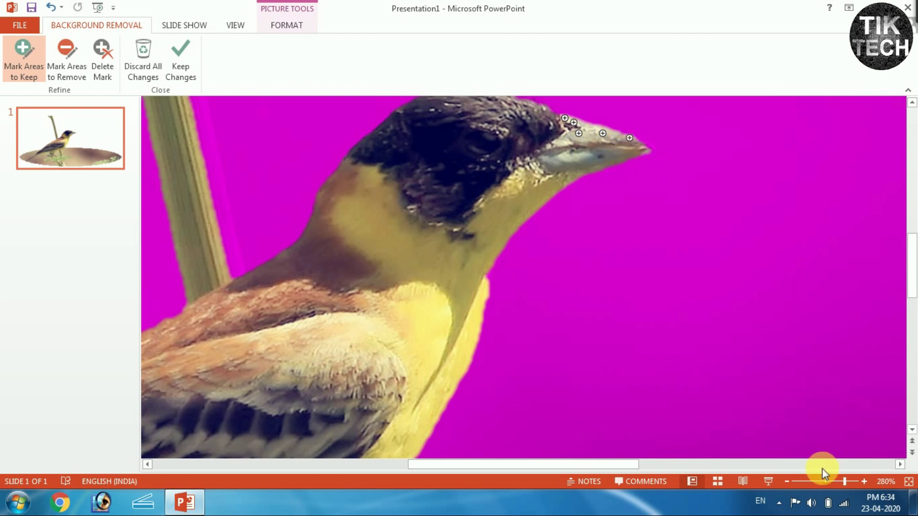
click(826, 481)
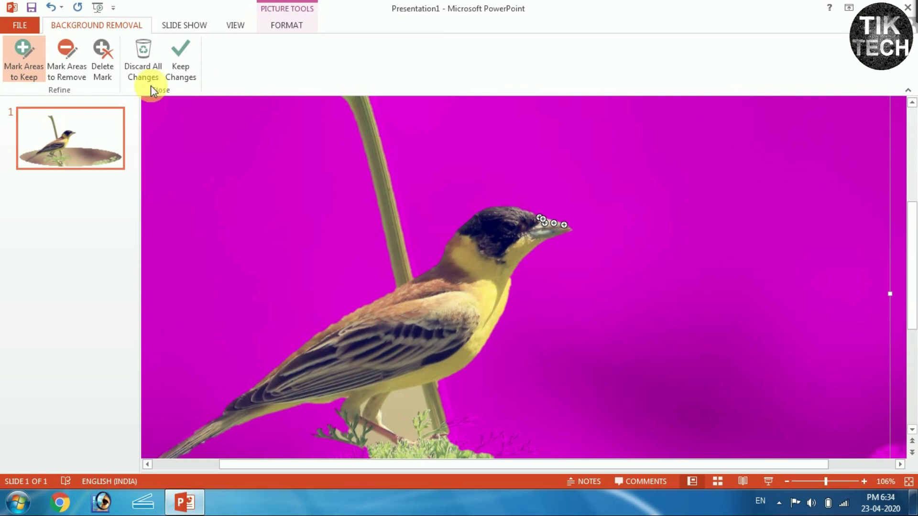
- Mark the plant stem behind the bird for removal from its top to its lower end
click(78, 72)
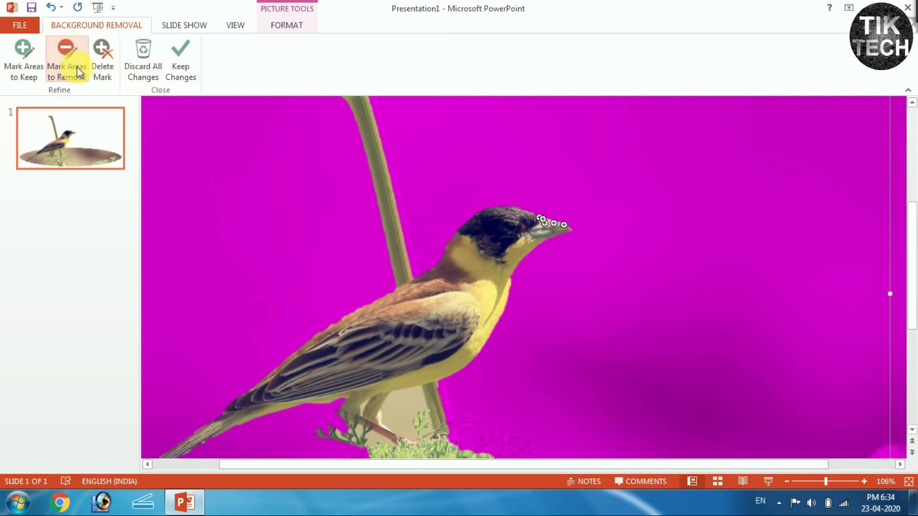
drag(357, 112, 382, 190)
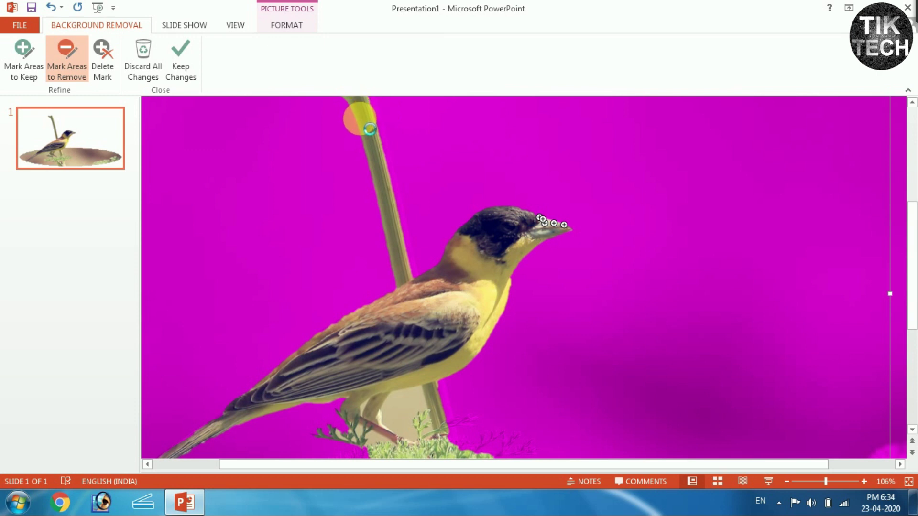
click(378, 186)
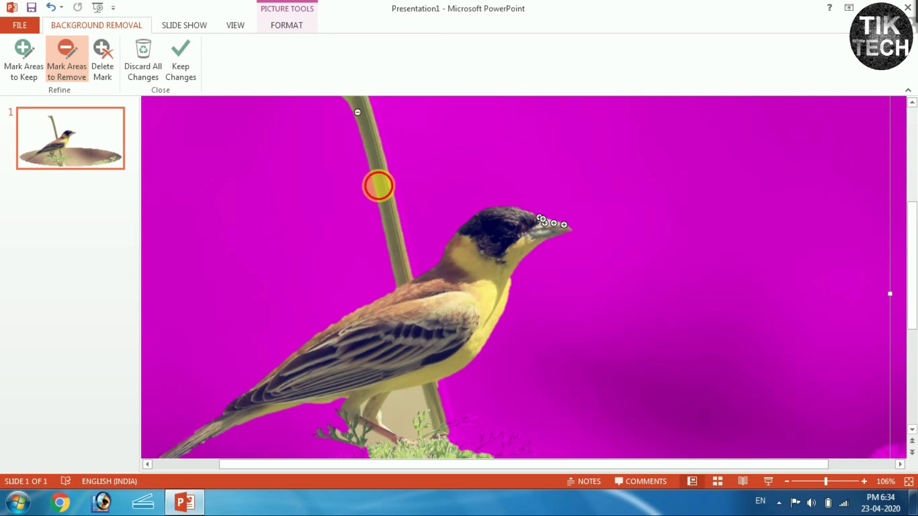
drag(388, 196, 385, 210)
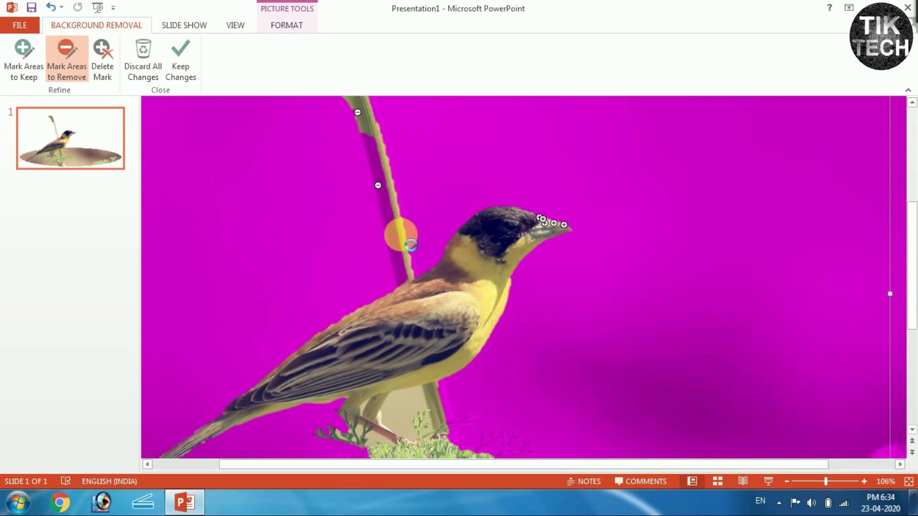
click(400, 234)
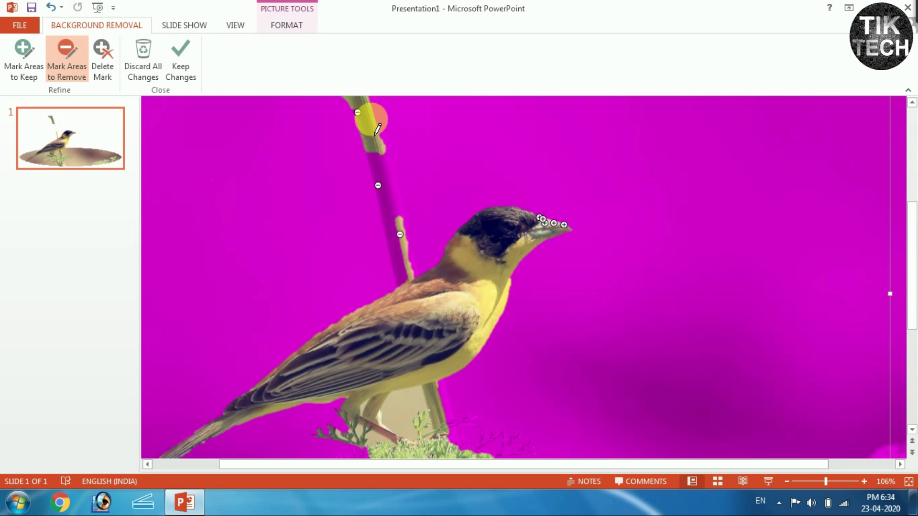
drag(386, 152, 389, 189)
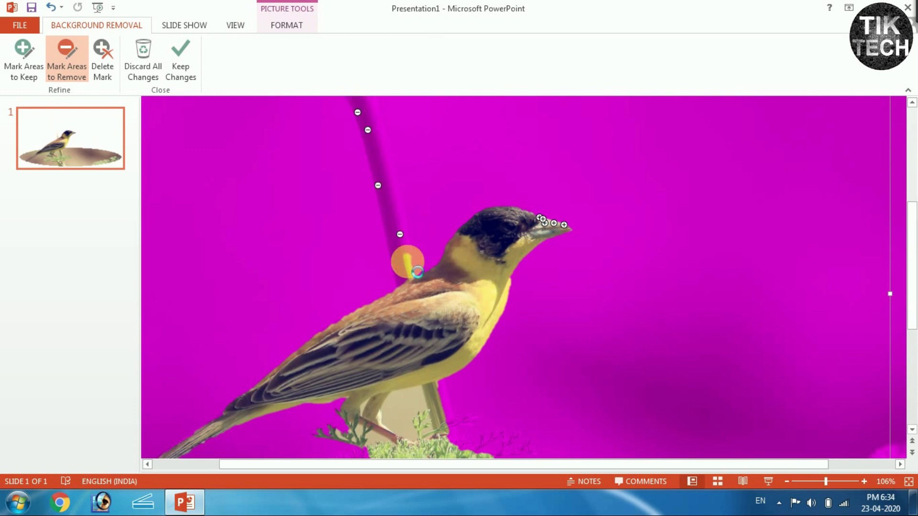
drag(414, 271, 414, 272)
click(816, 481)
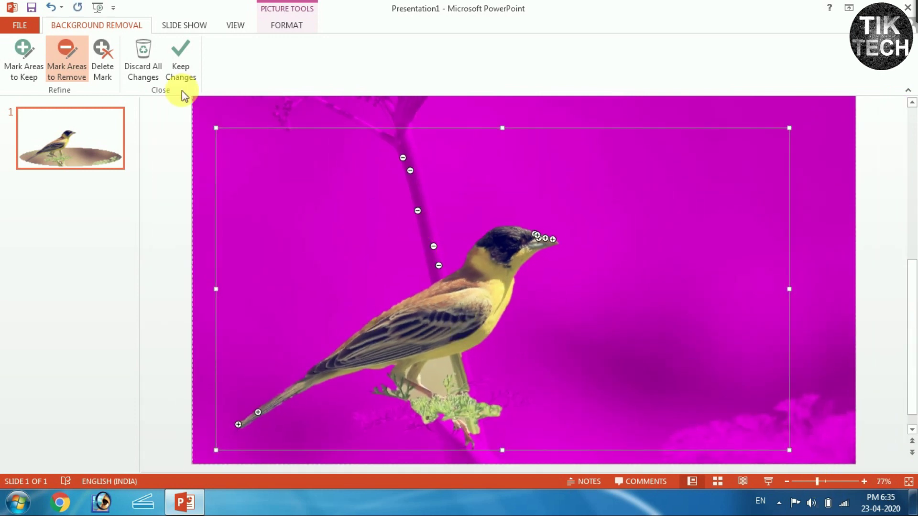
click(177, 57)
- Keep the background removal, group the cut-out bird with the oval strip, and reposition the group
click(186, 62)
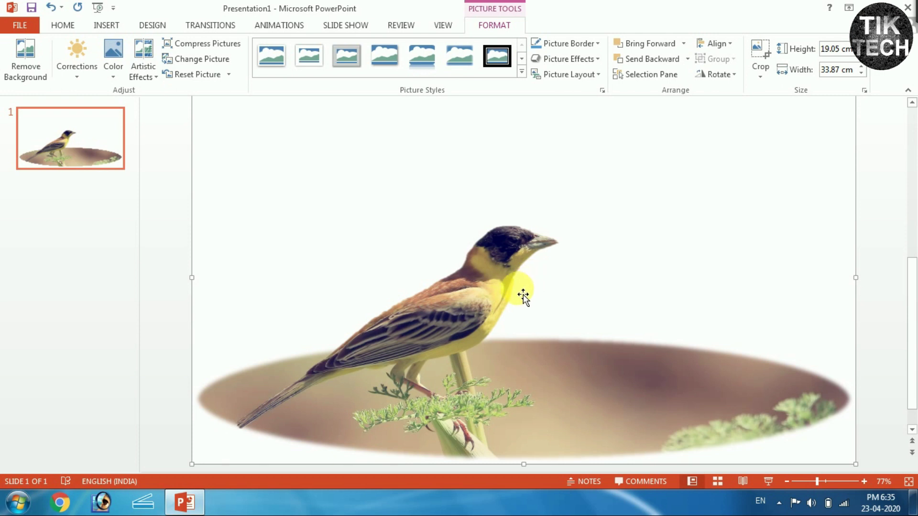
shift+click(431, 335)
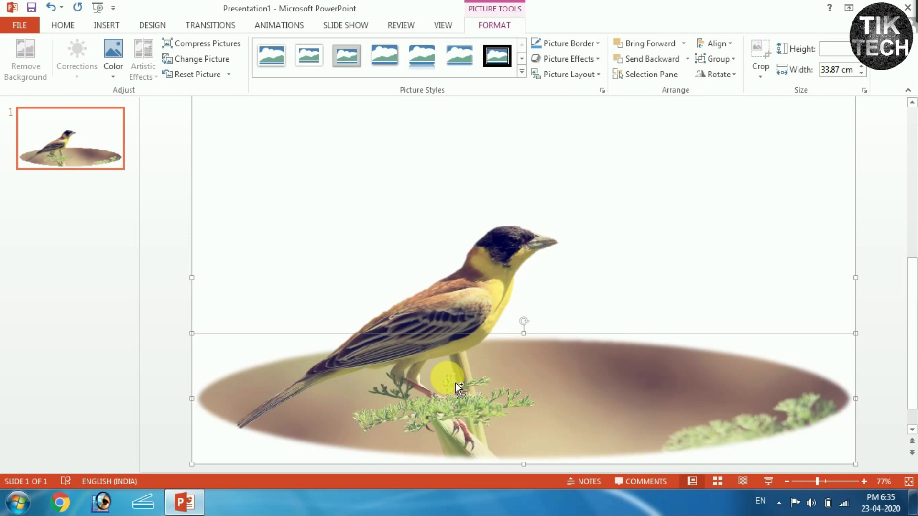
key(ctrl+g)
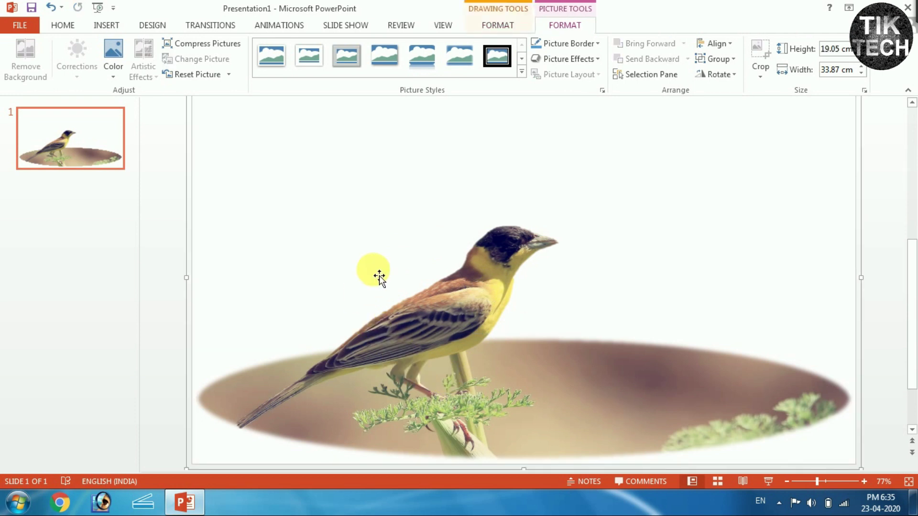
drag(432, 277, 410, 256)
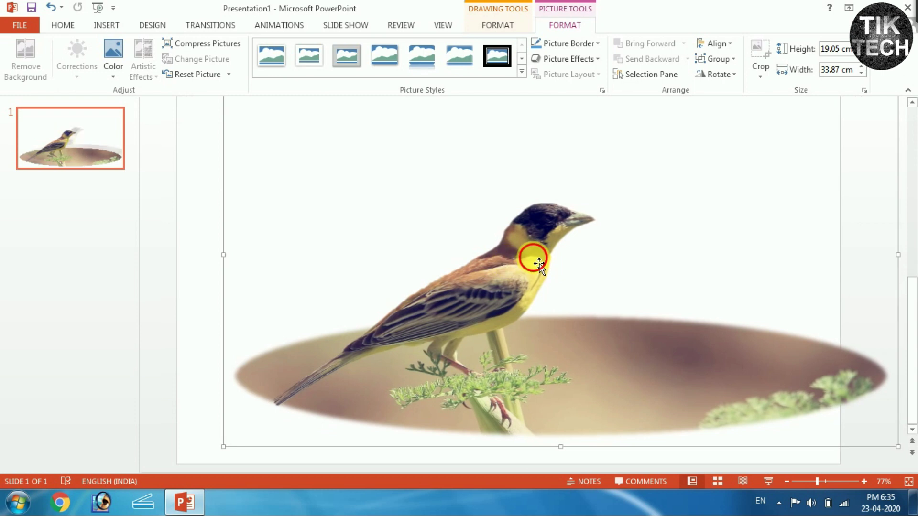
drag(471, 258, 500, 261)
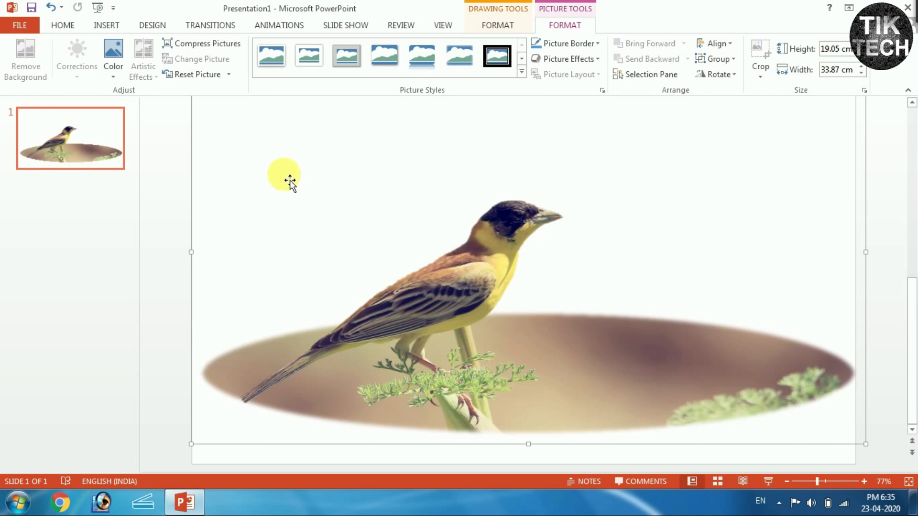
- Export the slide to the Desktop as a JPEG File Interchange Format image named bird
click(21, 25)
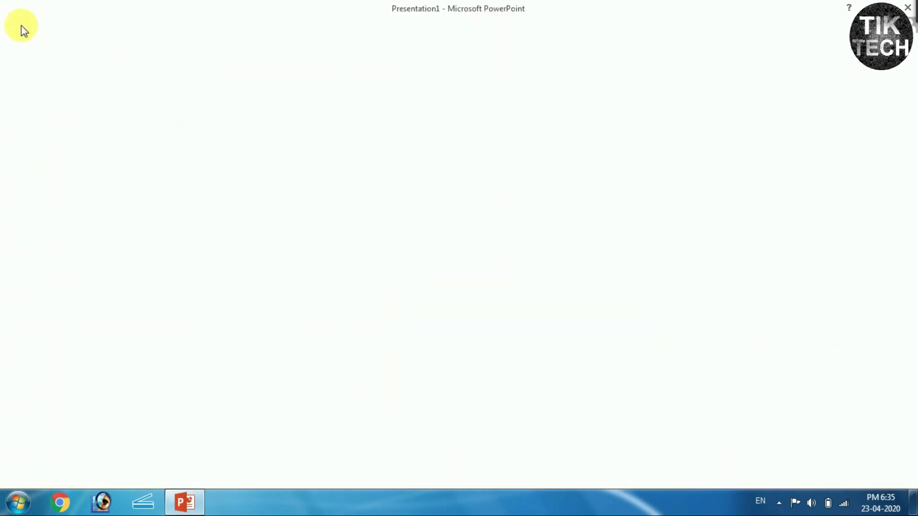
click(42, 159)
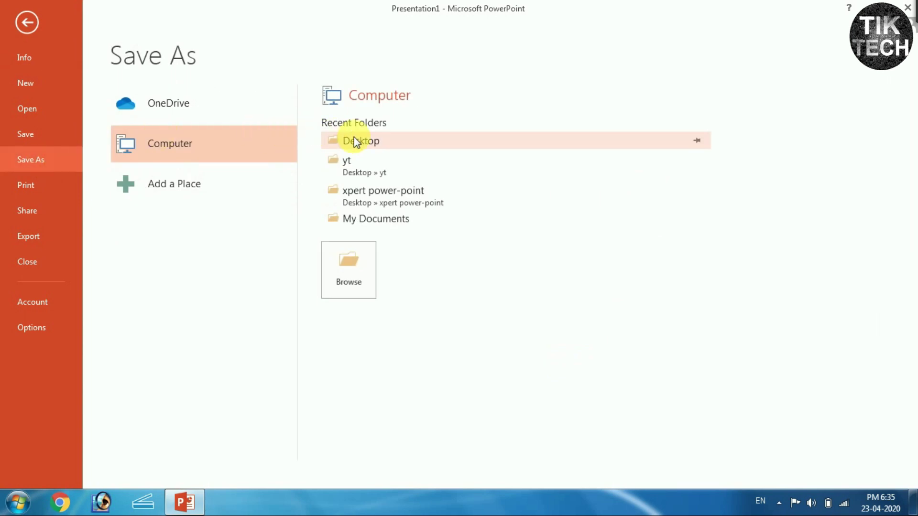
click(353, 138)
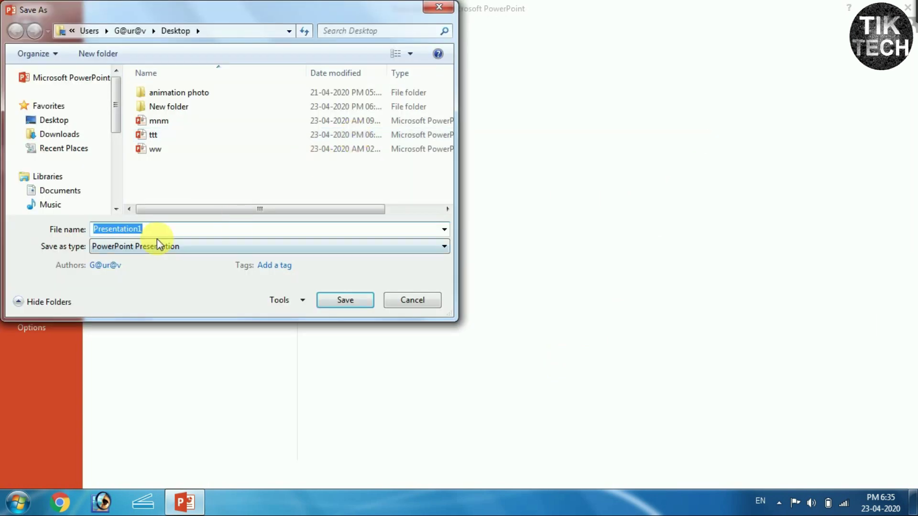
text(b)
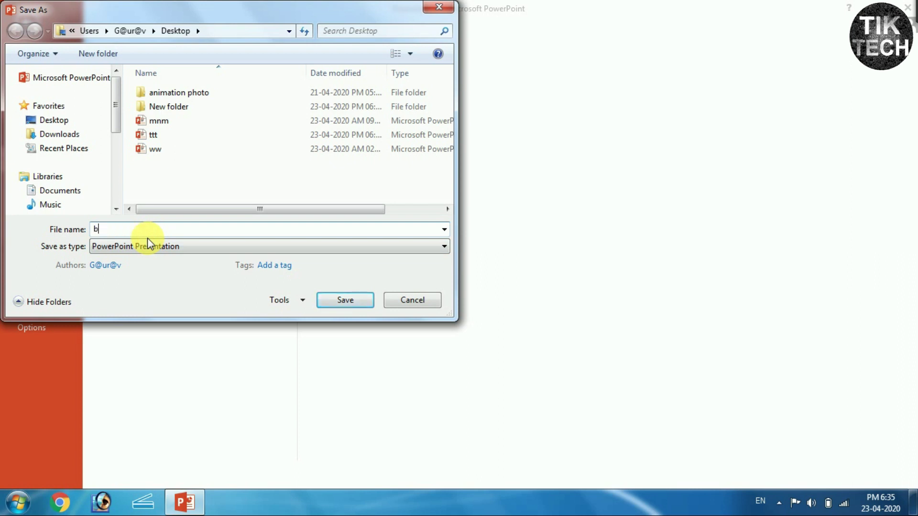
text(ird)
click(120, 246)
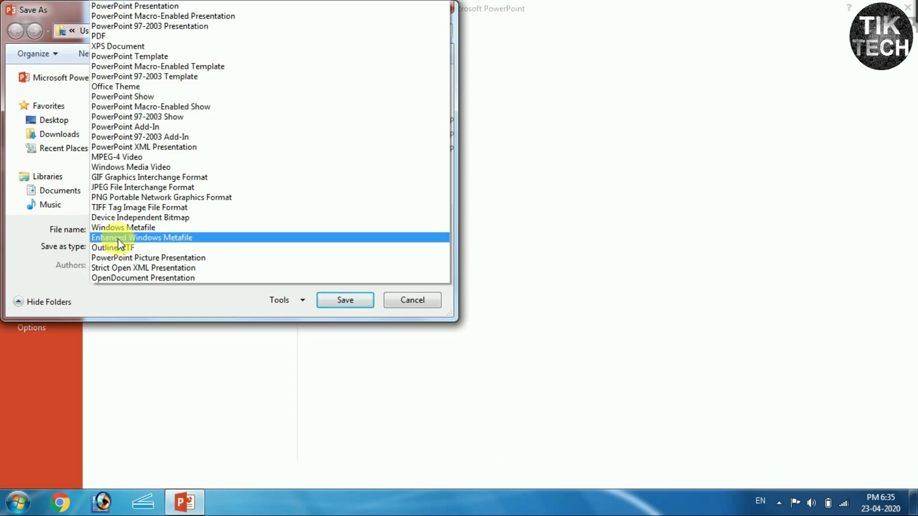
click(123, 188)
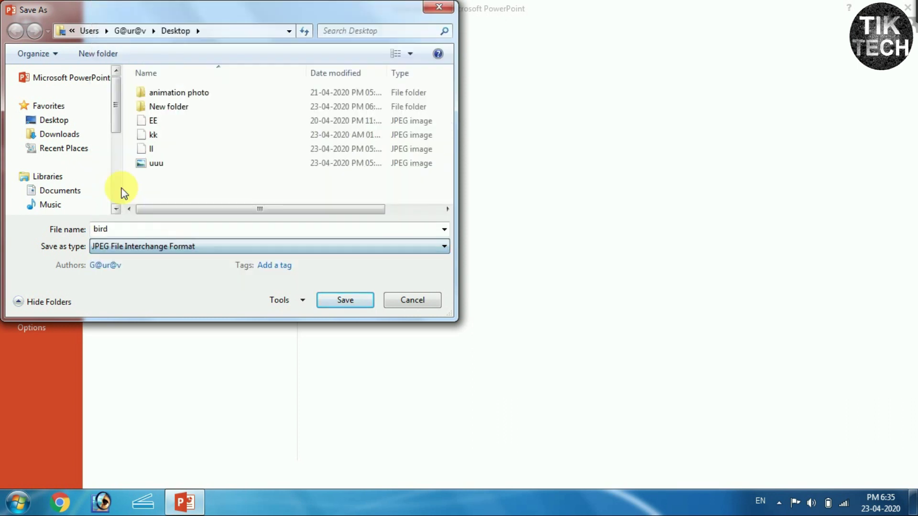
click(340, 301)
click(391, 289)
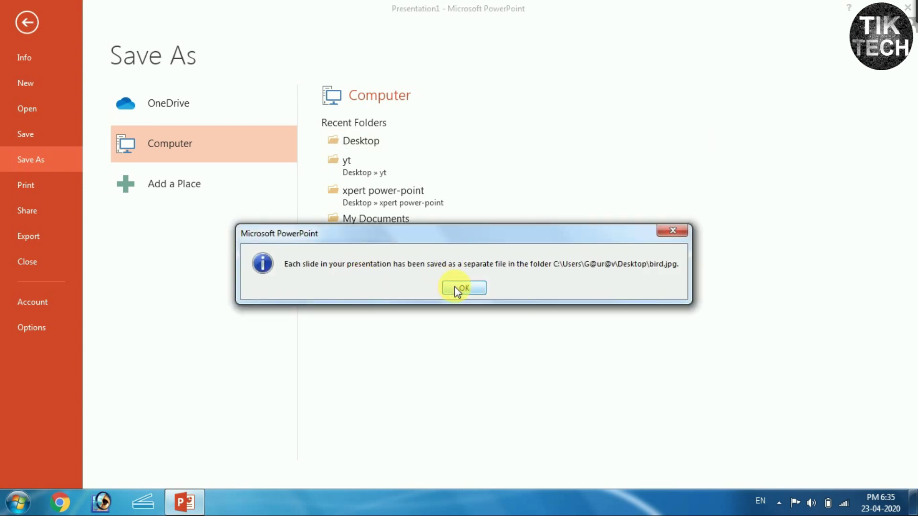
- Dismiss the export message and open Slide1 from the desktop's bird folder in Photo Viewer
click(460, 289)
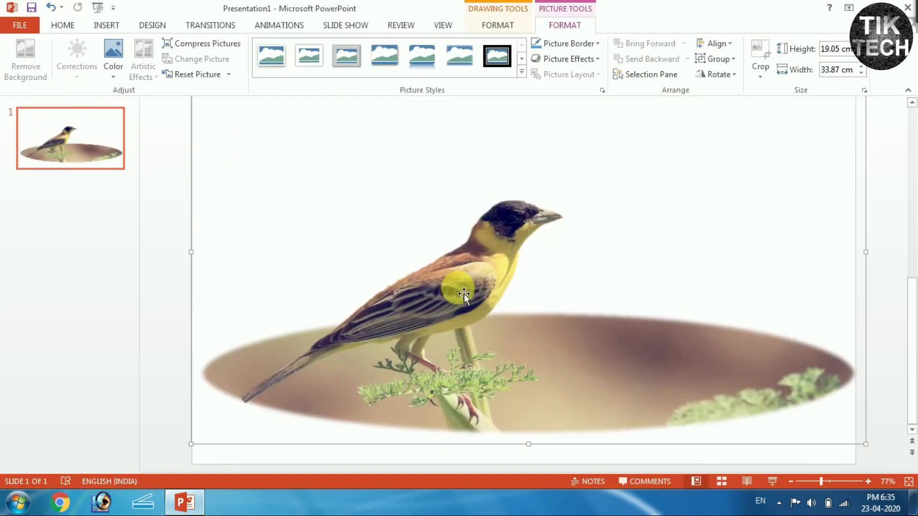
key(super+d)
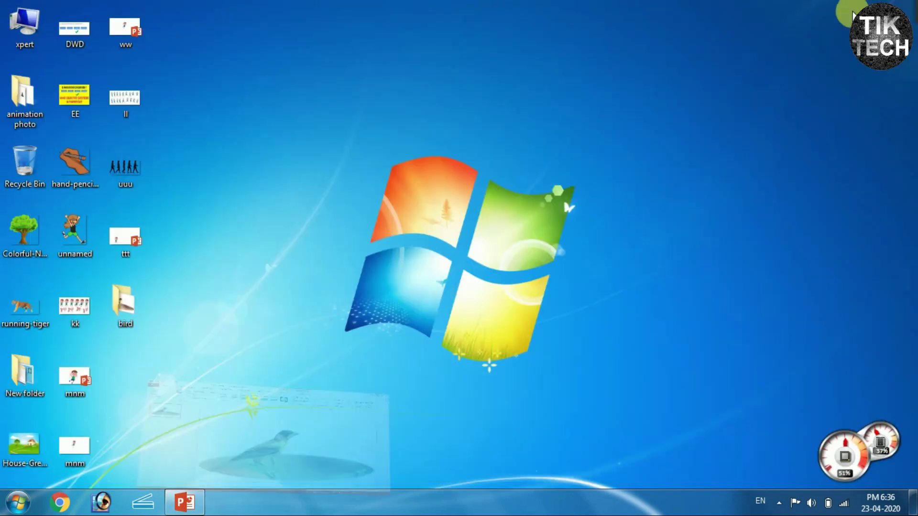
double_click(121, 309)
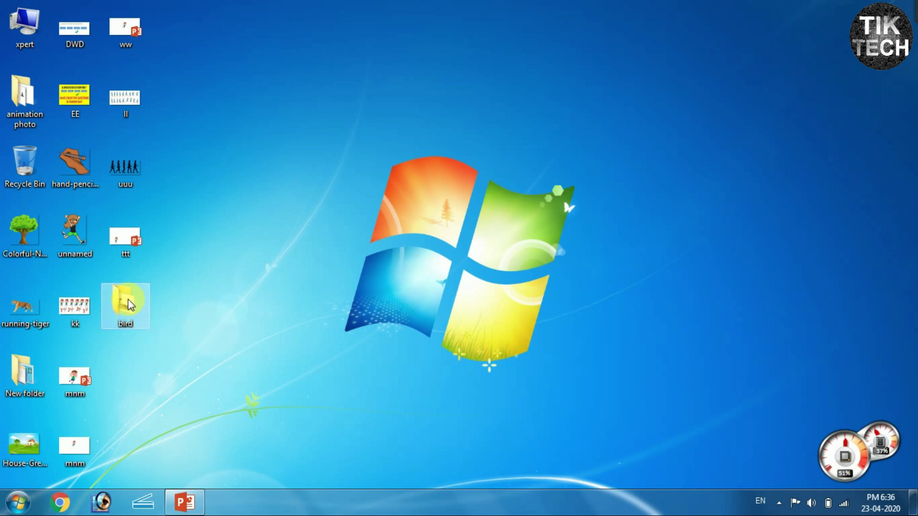
double_click(155, 98)
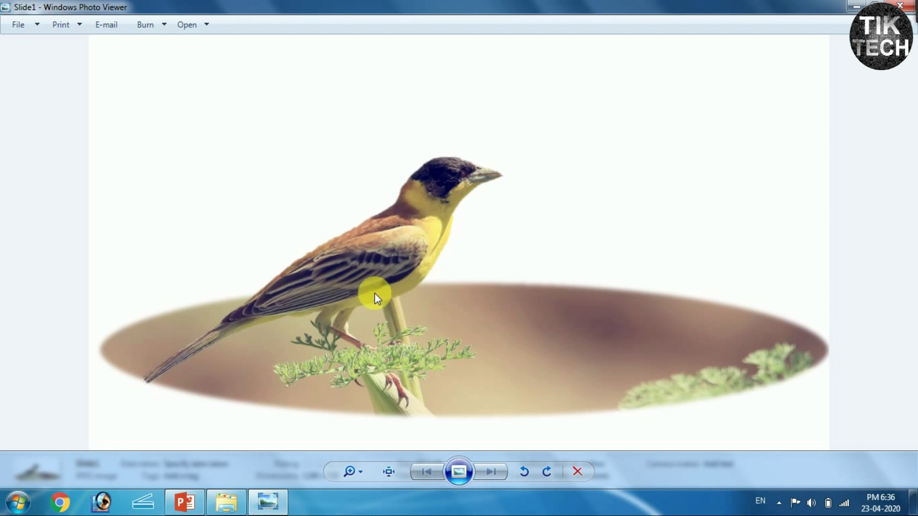
- Close the exported Slide1 JPEG in Photo Viewer and then the bird folder window
click(905, 6)
click(905, 6)
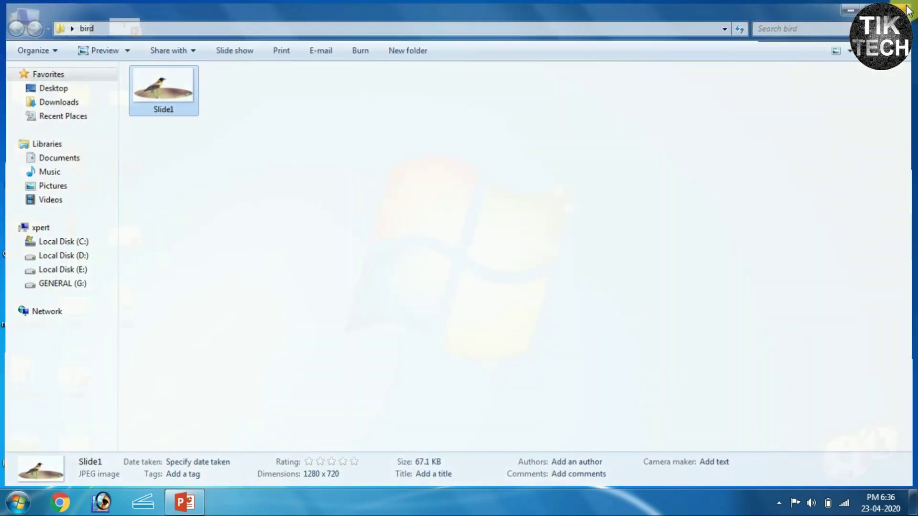